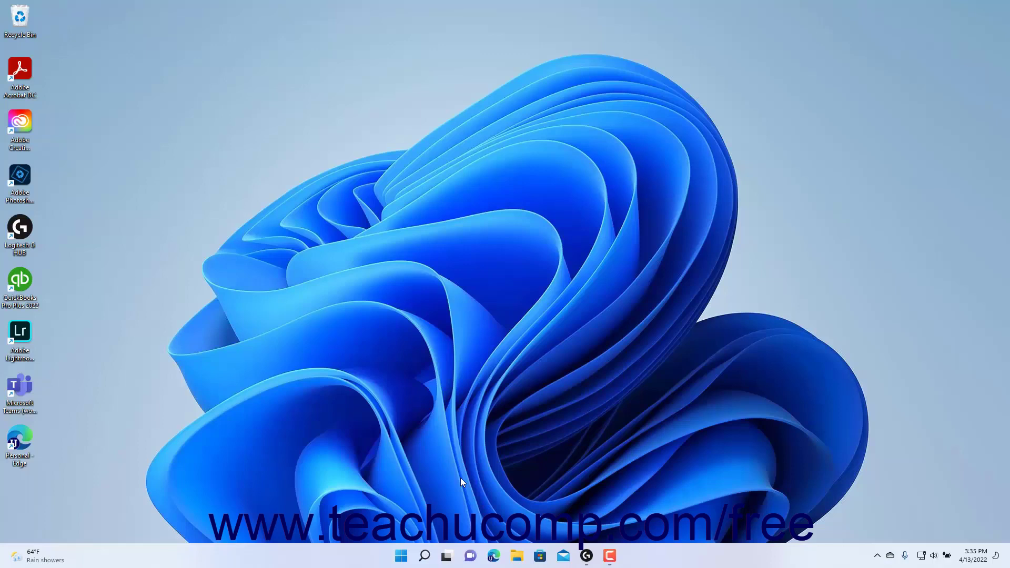
Launch Windows Tools from the Start menu's All apps list.
{"action": "left_click", "coordinate": [401, 556]}
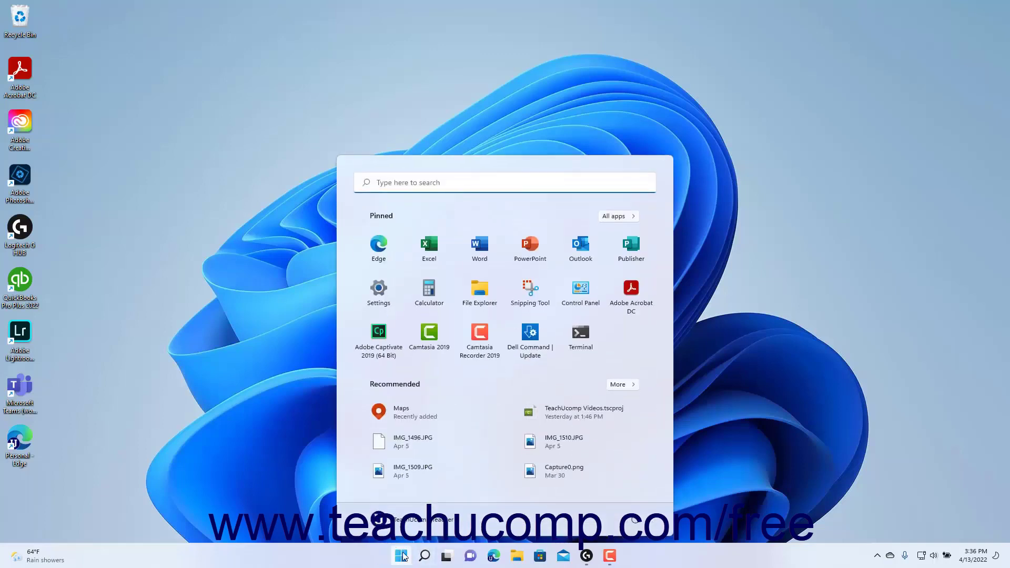
{"action": "left_click", "coordinate": [621, 216]}
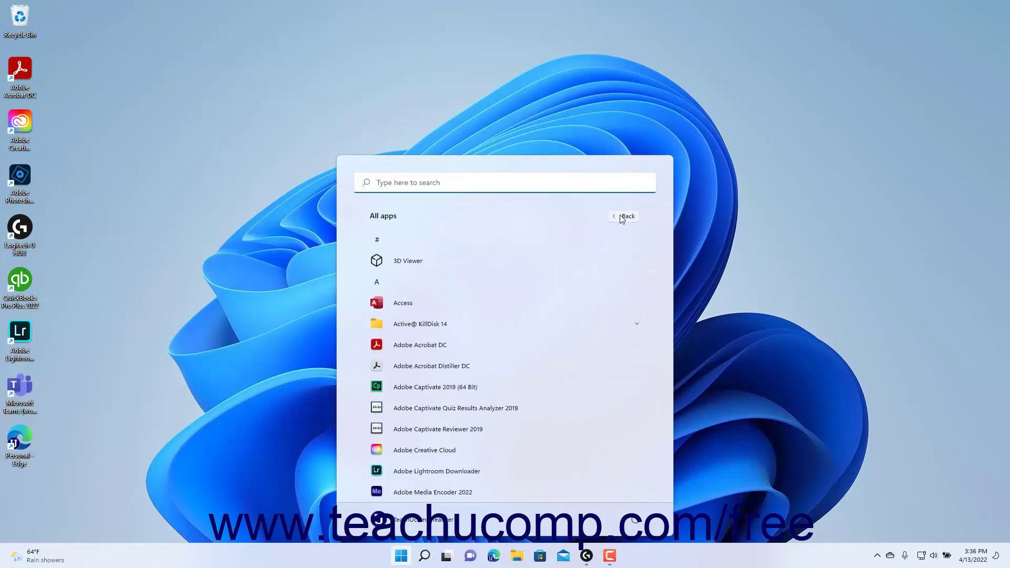
{"action": "mouse_move", "coordinate": [670, 246]}
{"action": "left_click_drag", "start_coordinate": [672, 245], "coordinate": [672, 490]}
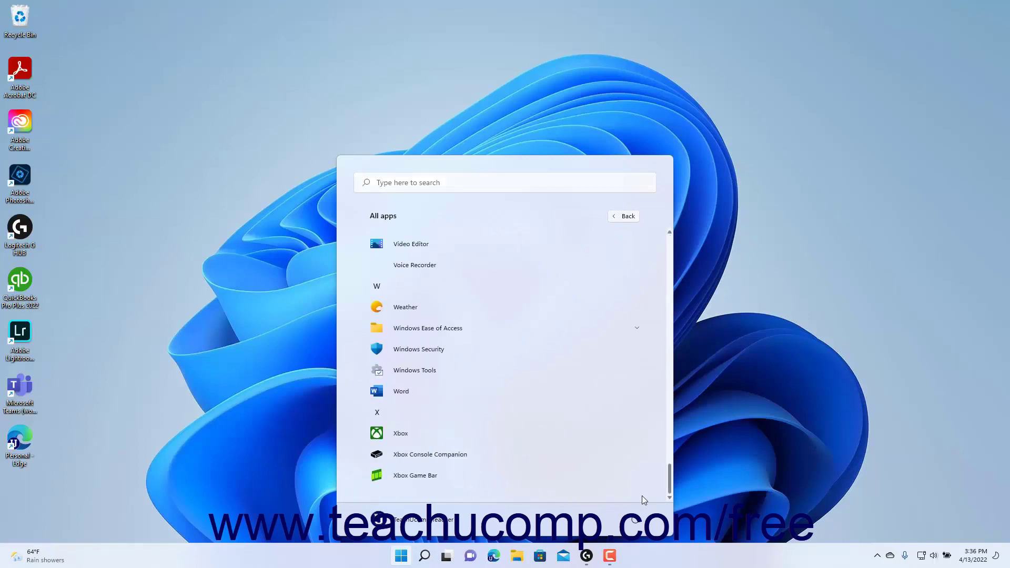
{"action": "left_click", "coordinate": [454, 372]}
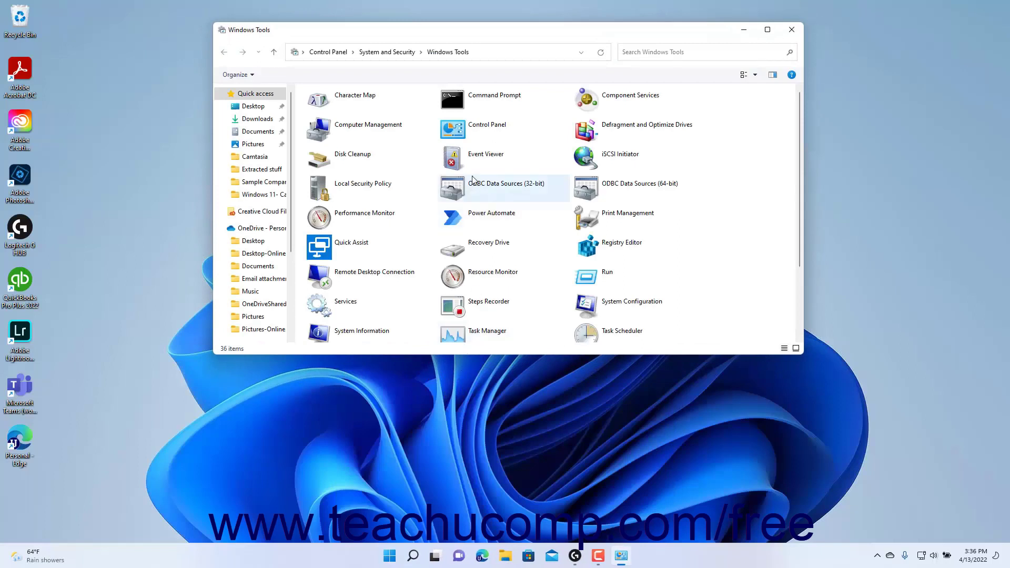
Open Control Panel from Windows Tools and set View by to Small icons.
{"action": "double_click", "coordinate": [488, 139]}
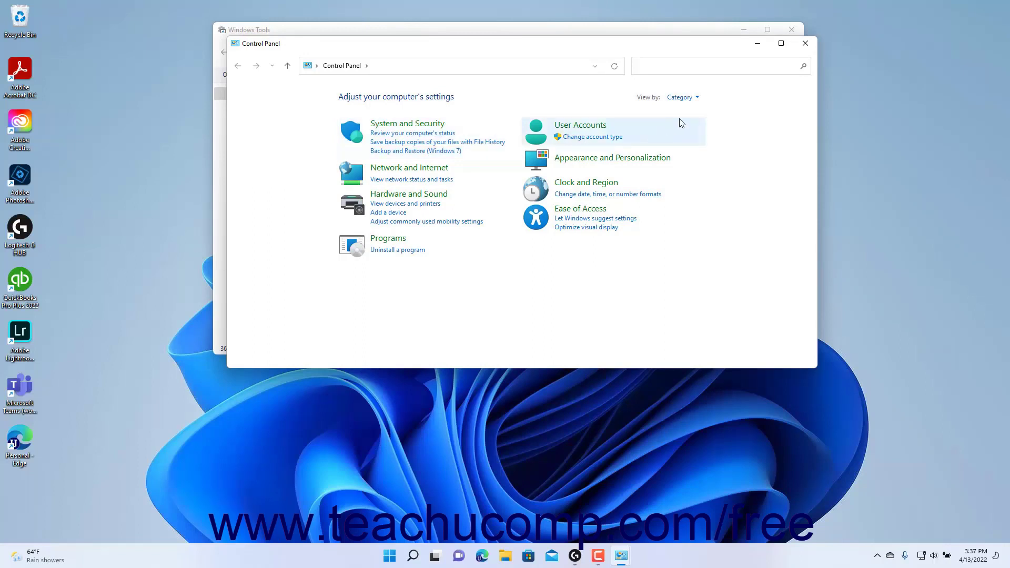
{"action": "left_click", "coordinate": [684, 98]}
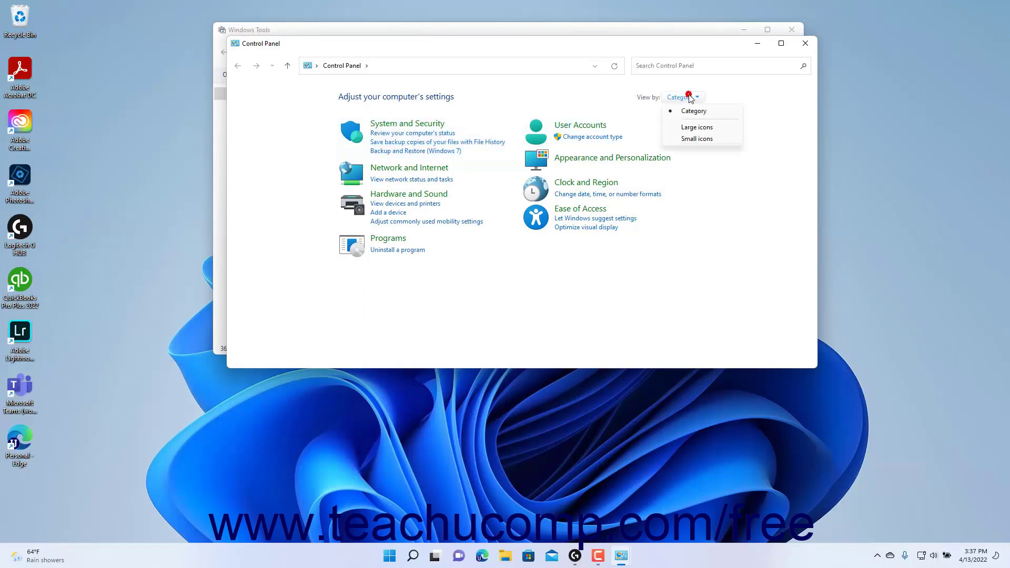
{"action": "left_click", "coordinate": [691, 140]}
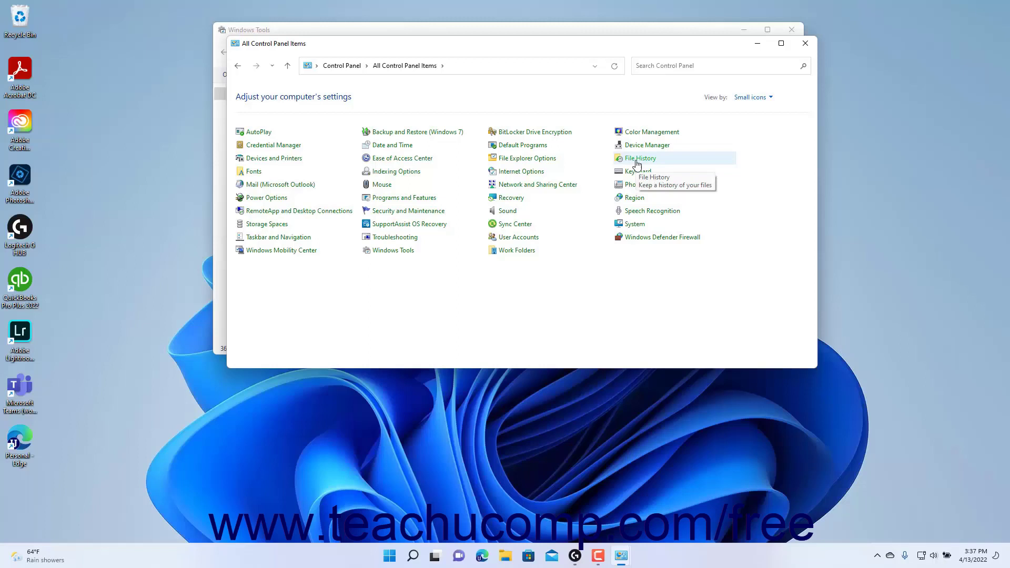
Open File History from the All Control Panel Items list.
{"action": "left_click", "coordinate": [636, 162]}
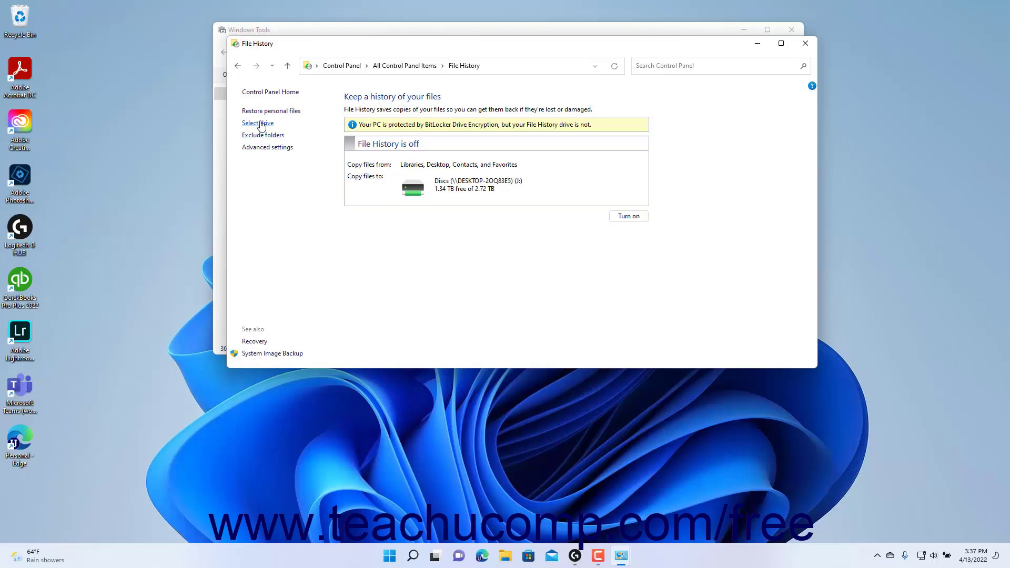
Choose the Discs network drive as the File History backup drive.
{"action": "left_click", "coordinate": [262, 124]}
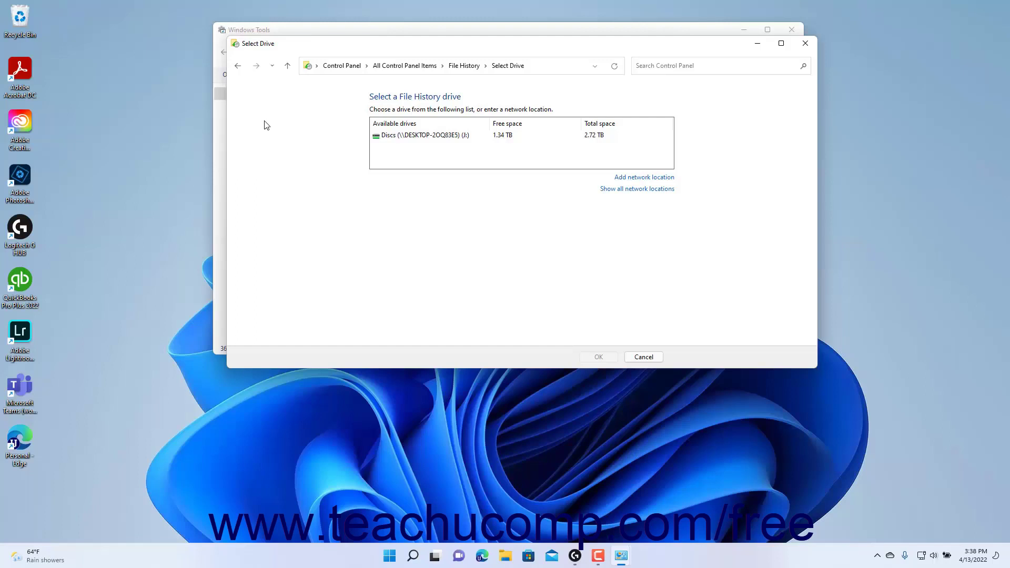
{"action": "left_click", "coordinate": [414, 138]}
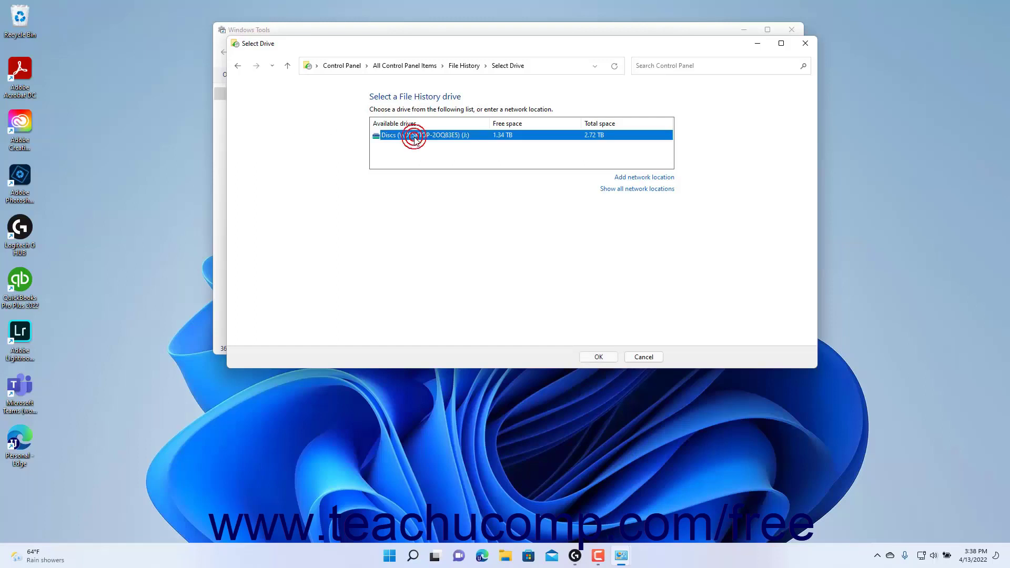
{"action": "left_click", "coordinate": [589, 357]}
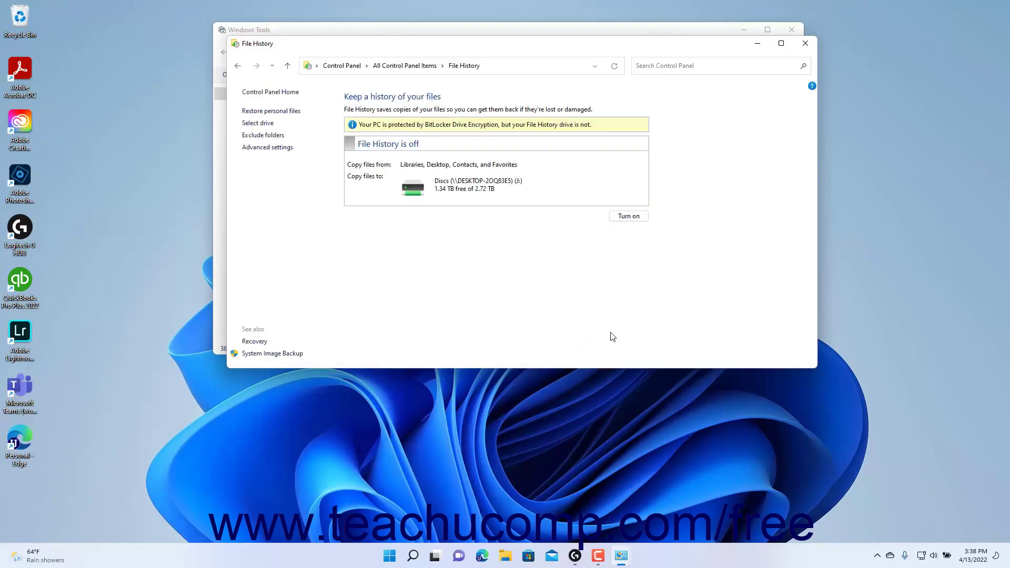
Open File History's Advanced settings to view hourly saves and forever version retention.
{"action": "left_click", "coordinate": [283, 149]}
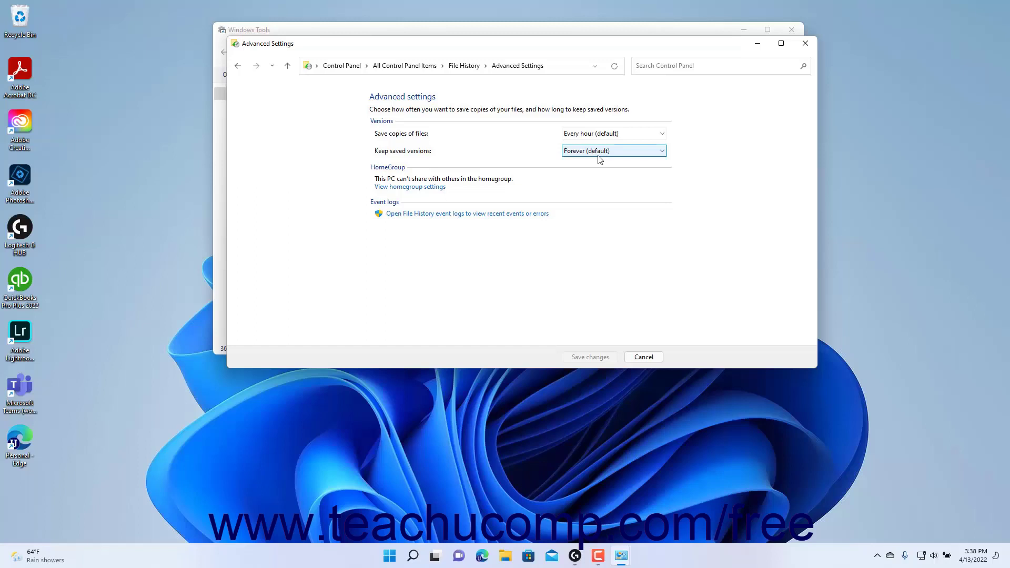
Cancel out of Advanced Settings without changes, returning to File History.
{"action": "left_click", "coordinate": [604, 360]}
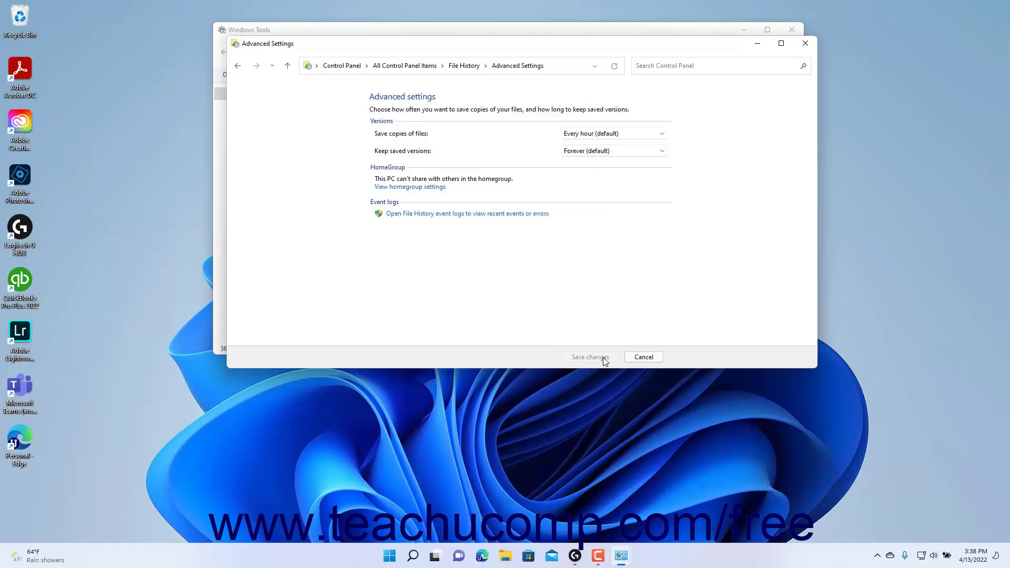
{"action": "left_click", "coordinate": [641, 359]}
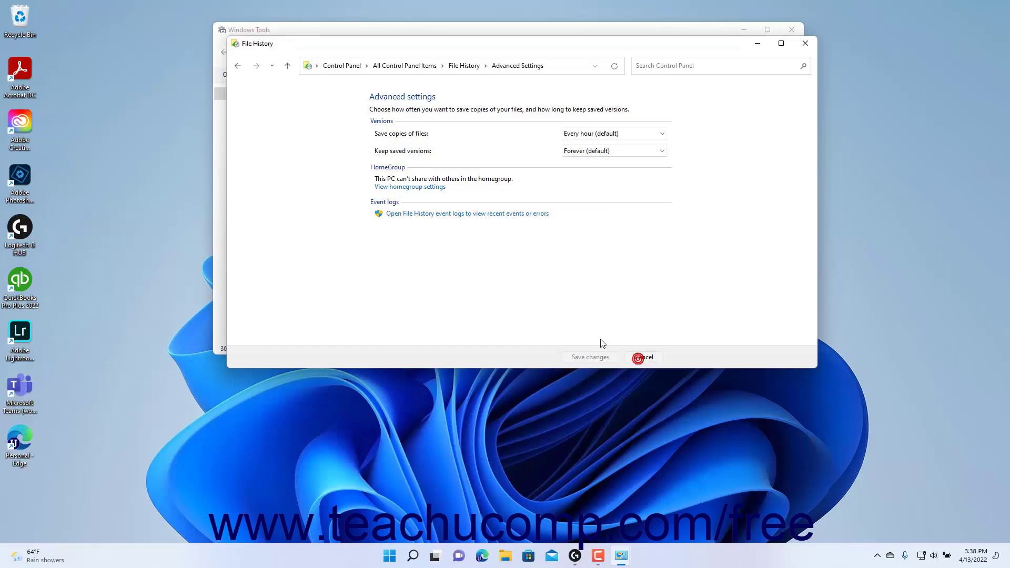